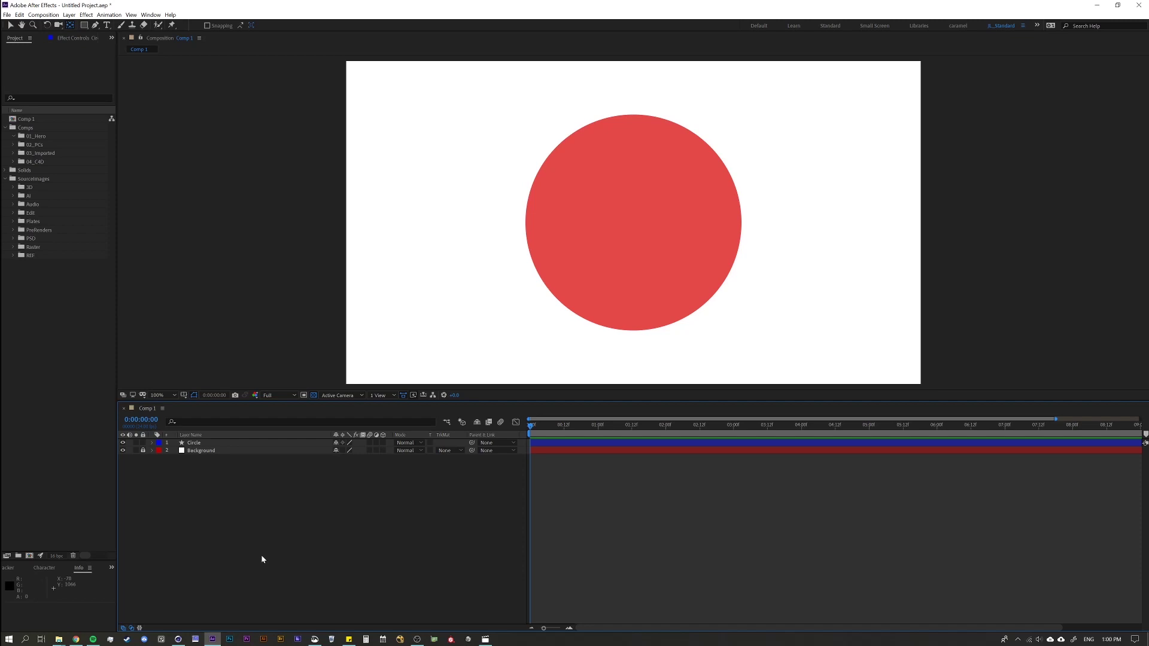
- Select the Circle layer and expand its contents down to the Ellipse Path 1 Path property
left_click(200, 444)
left_click(199, 444)
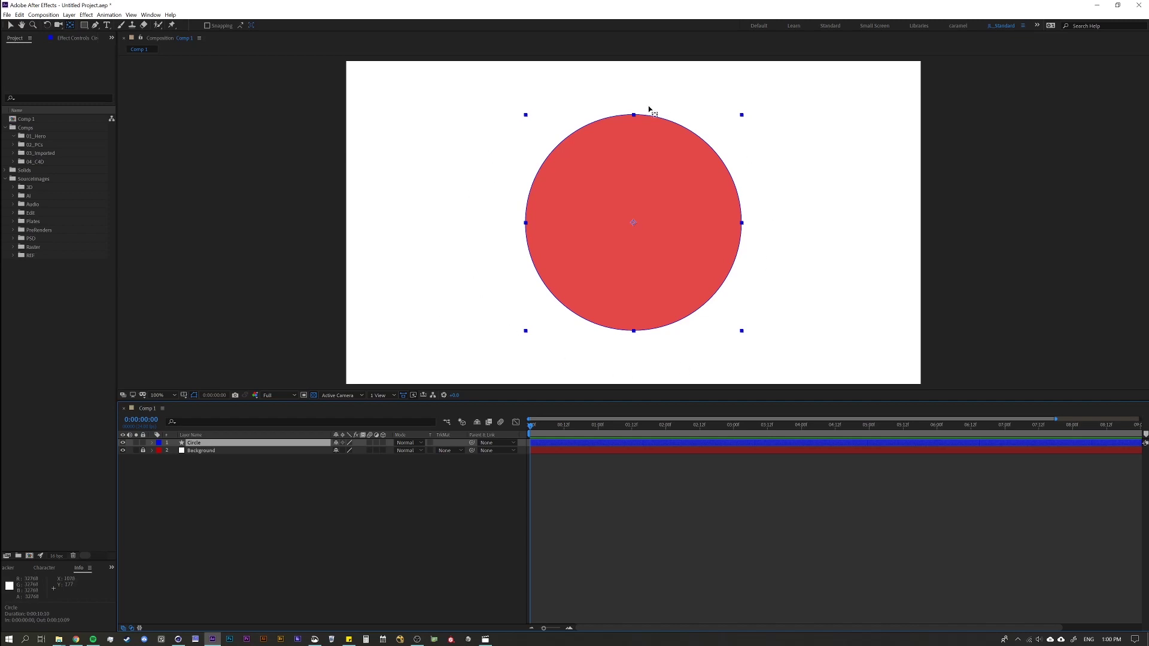
left_click(201, 473)
left_click(193, 445)
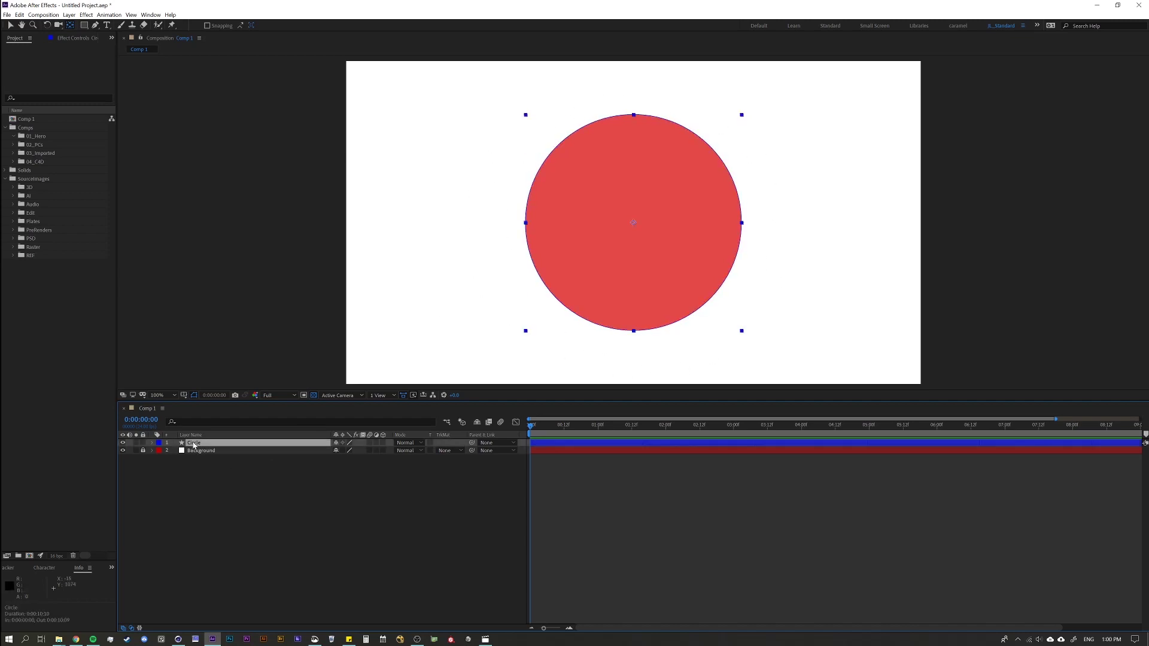
left_click(152, 444)
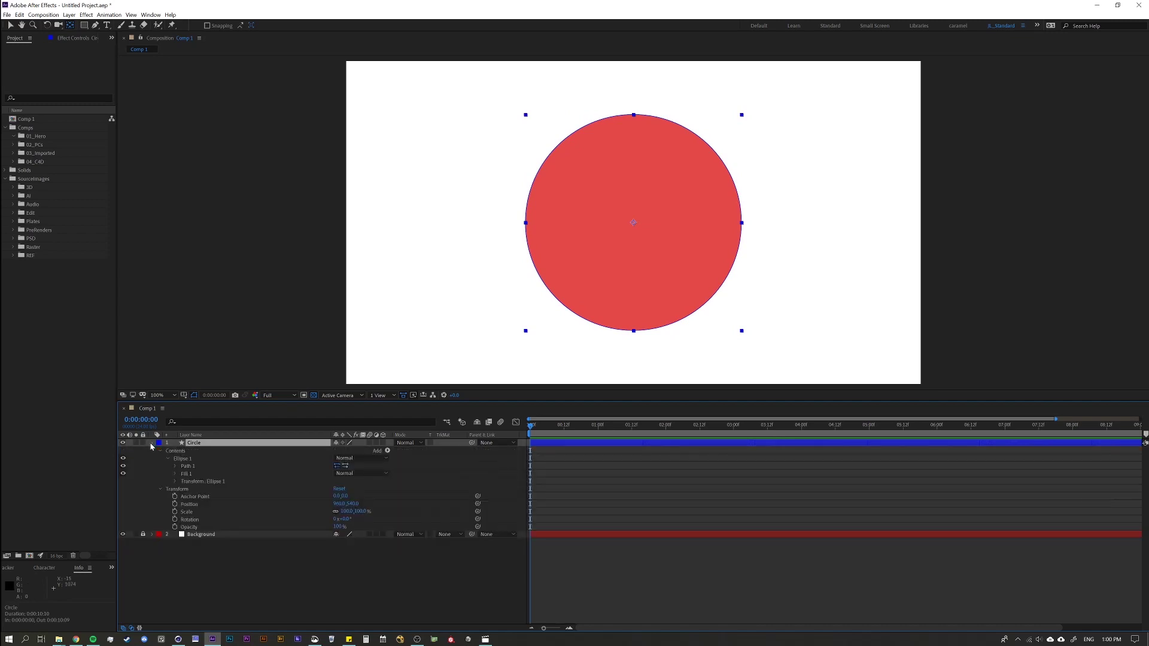
left_click(175, 467)
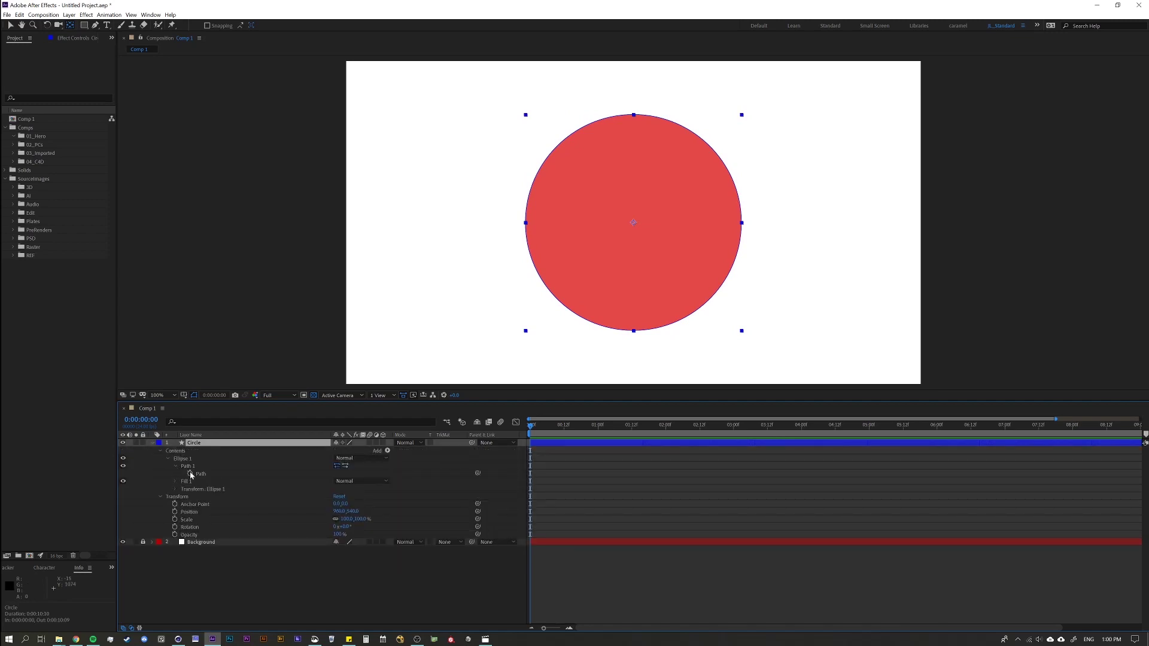
left_click(200, 474)
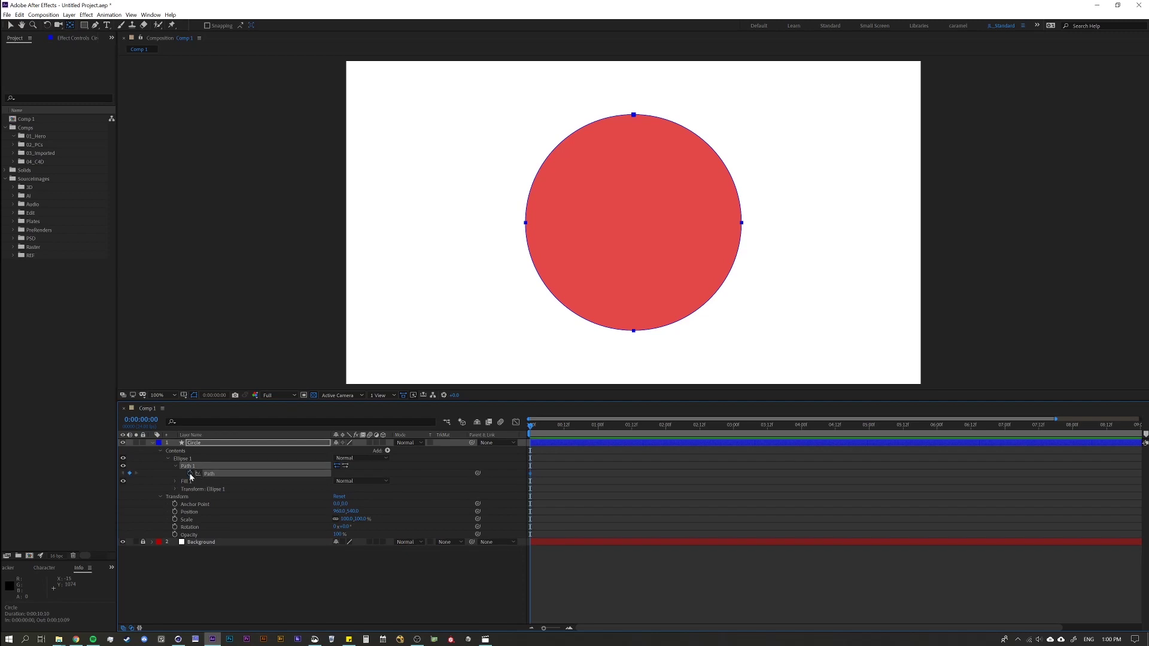
- Copy the circle's Path keyframe at 0:00:00:00 and collapse the Circle layer
left_click(530, 477)
left_click(531, 474)
key("ctrl+c")
left_click(159, 453)
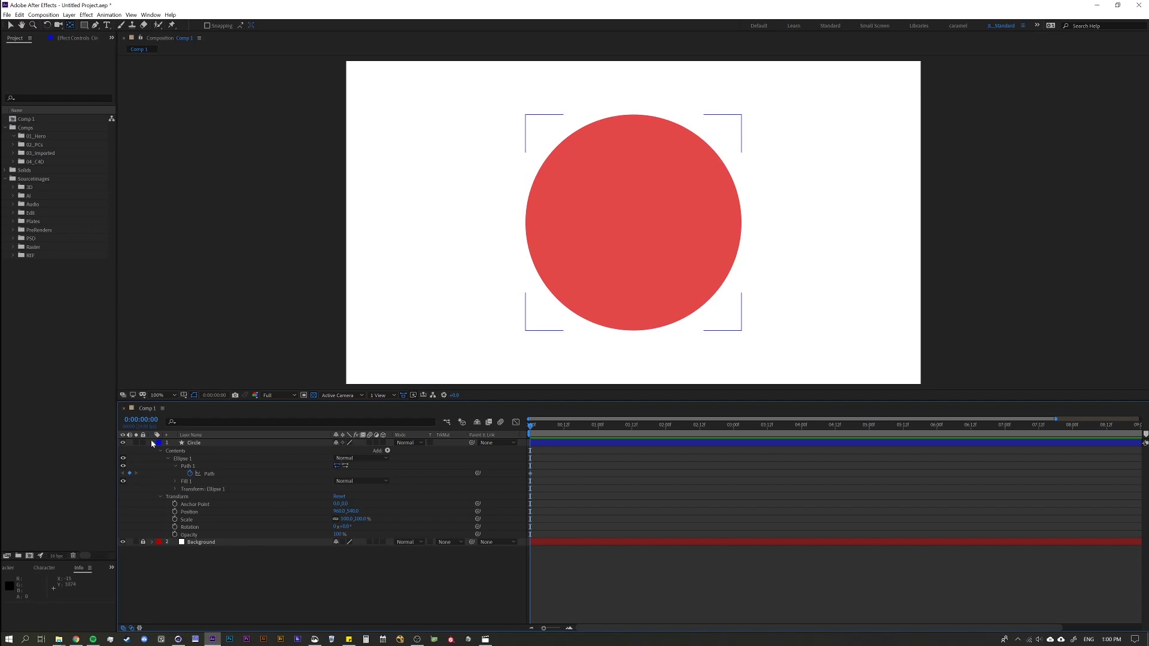
left_click(152, 443)
- Draw a lilac square with the Rectangle tool over the circle's upper left and select it
key("q")
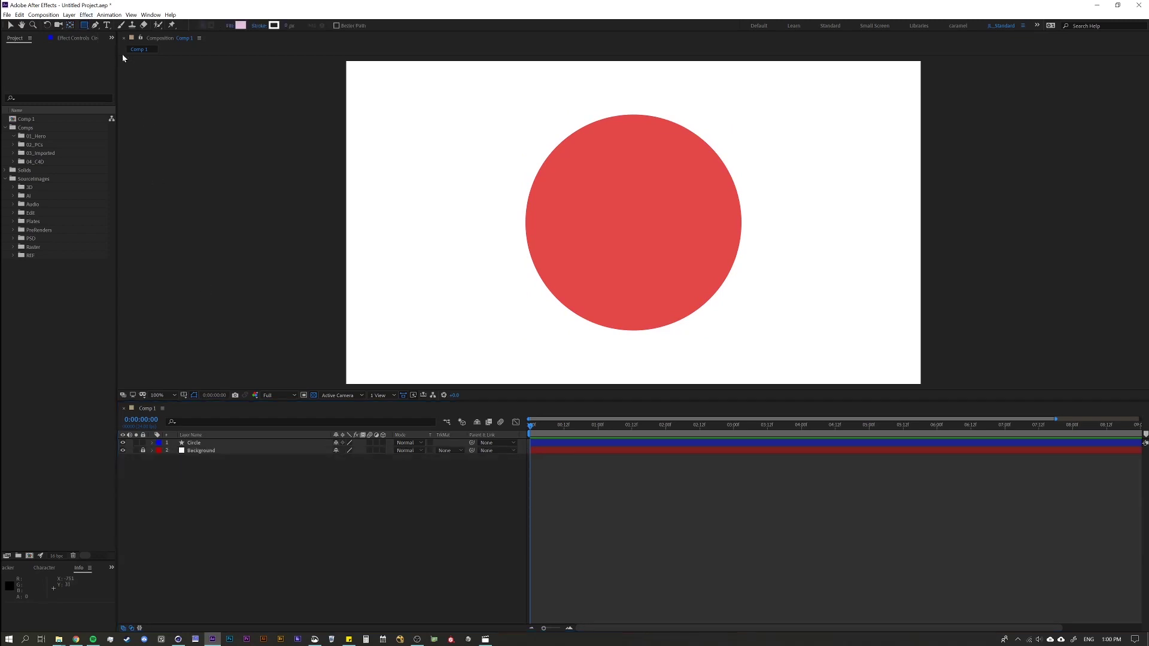
left_click_drag(473, 127, 559, 219)
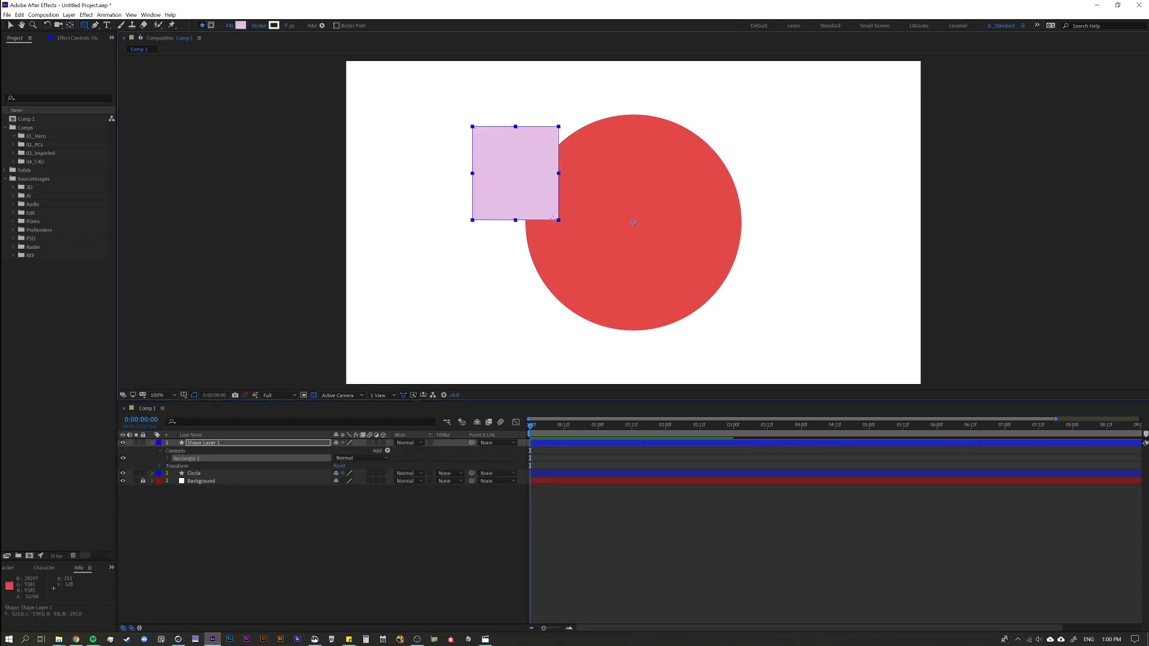
key("v")
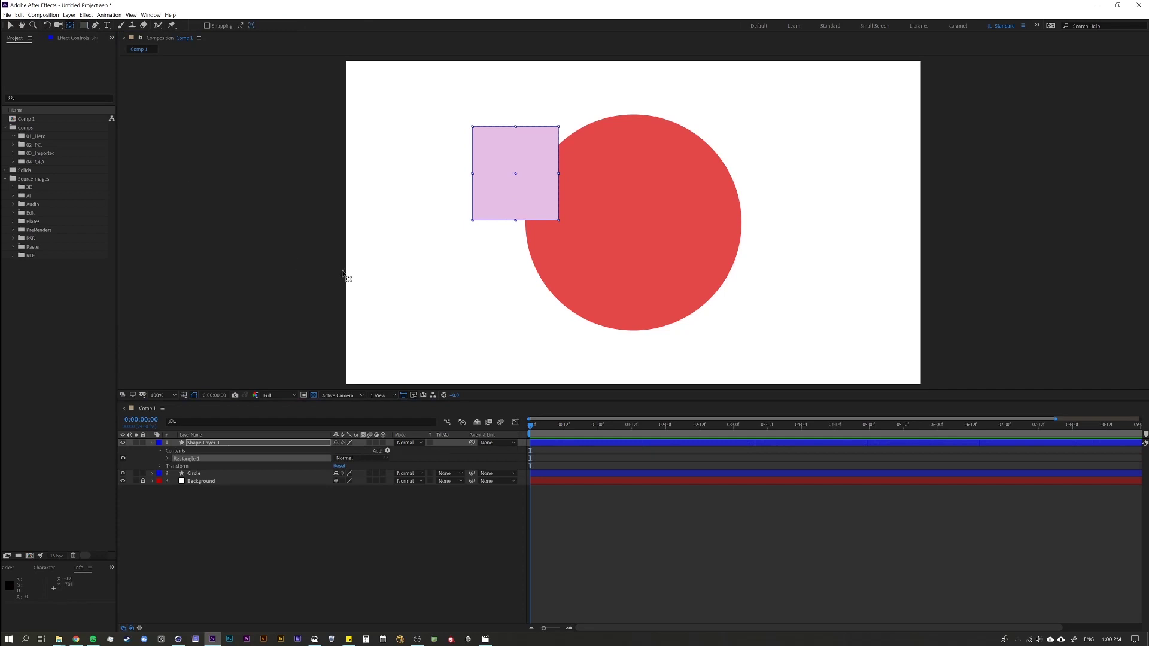
left_click(505, 187)
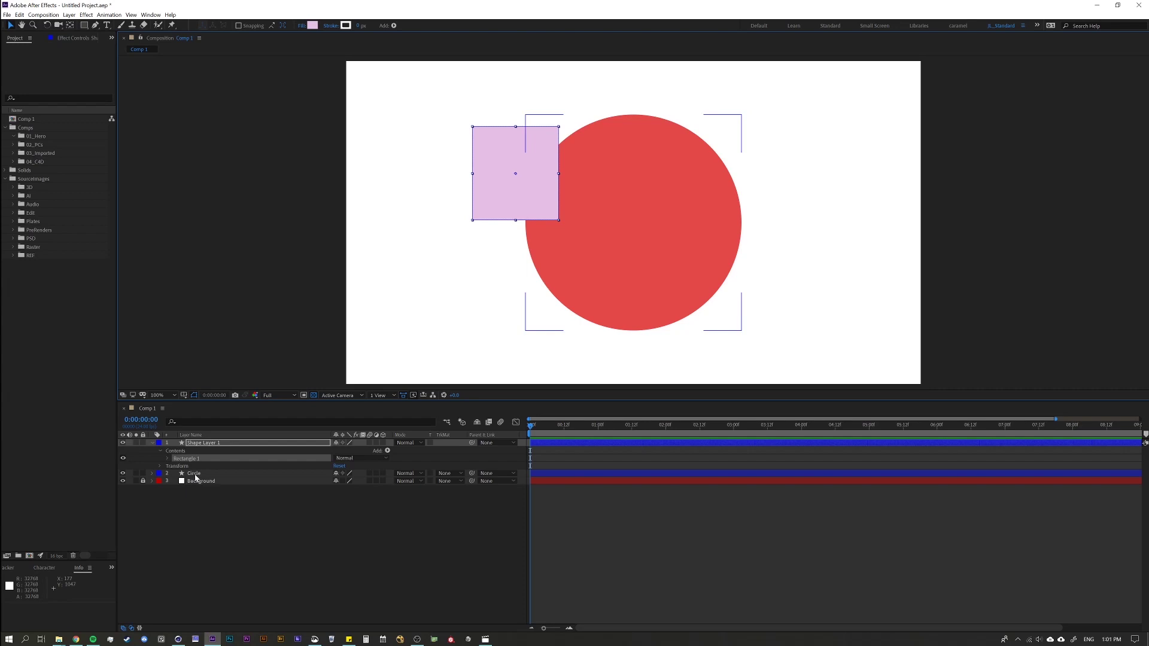
- Paste the circle's Path keyframe into Shape Layer 1's Position property
key("F2")
left_click(209, 444)
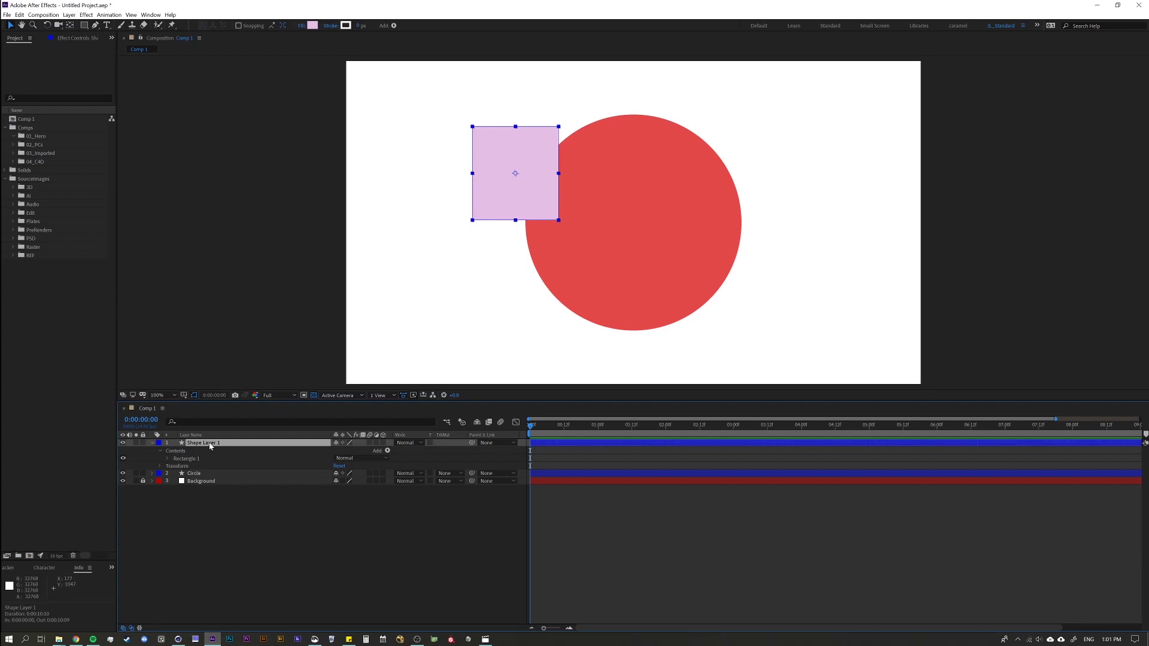
key("p")
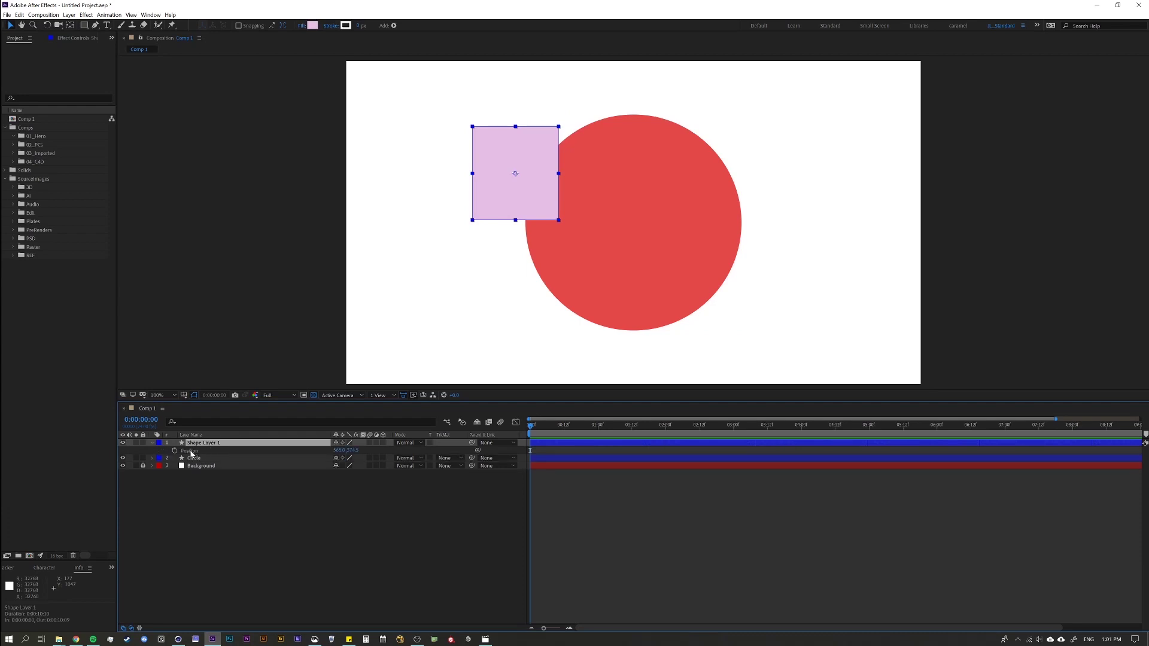
key("Return")
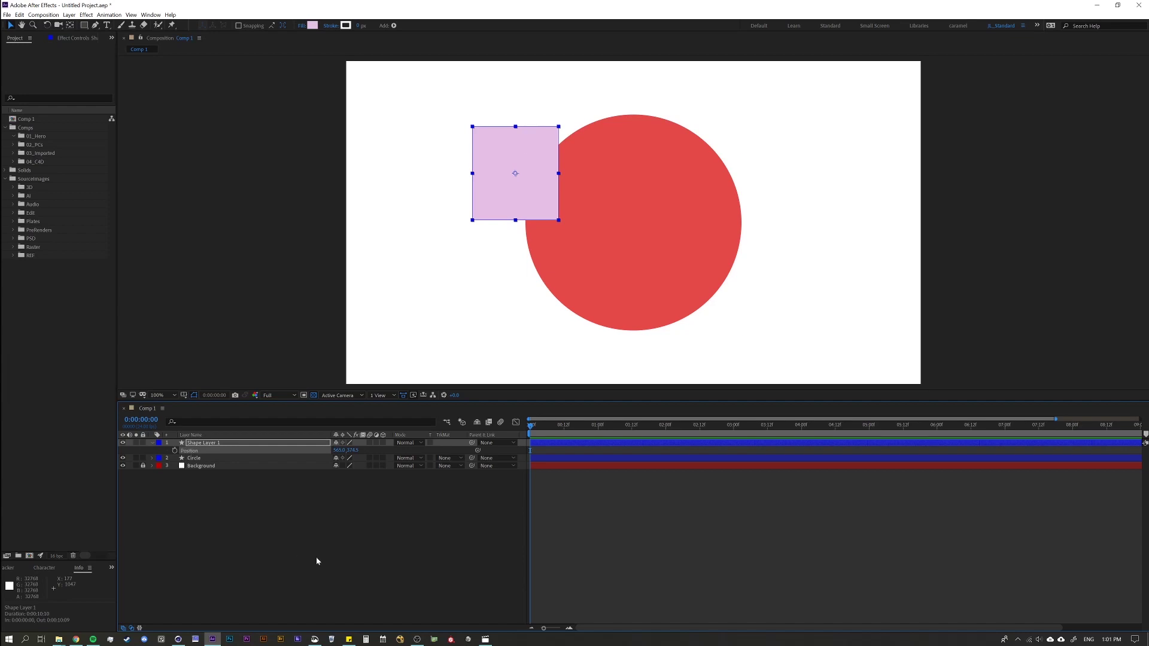
key("ctrl+v")
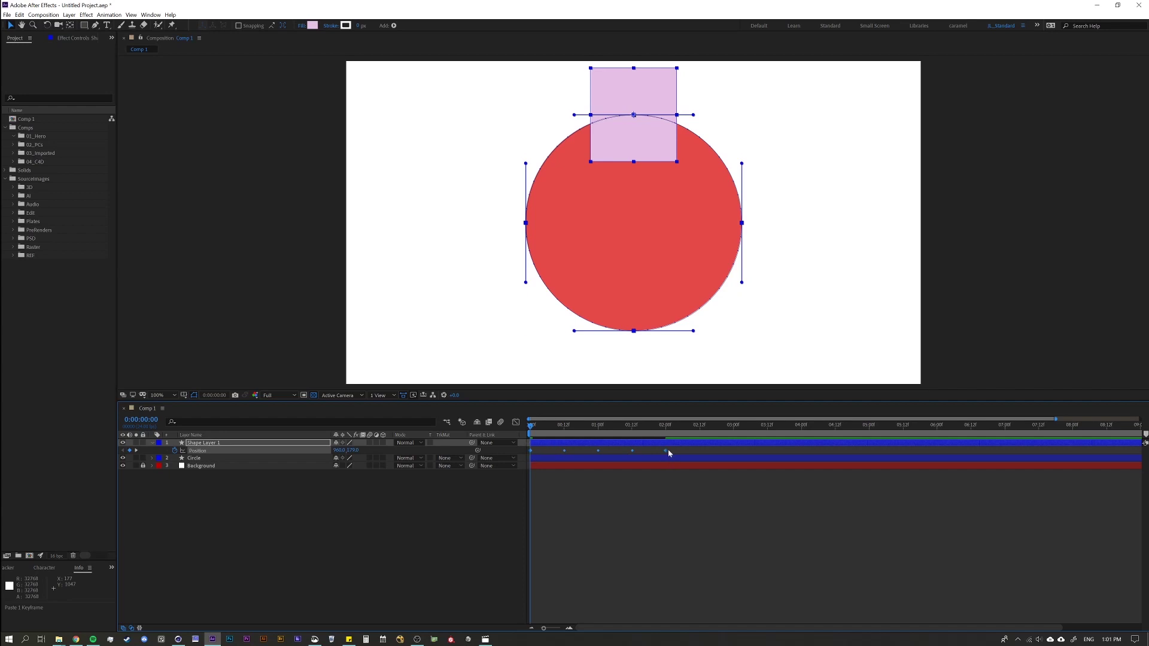
- Preview the square's motion and move the last Position keyframe later to about 3:12
left_click_drag(538, 430, 669, 435)
key("space")
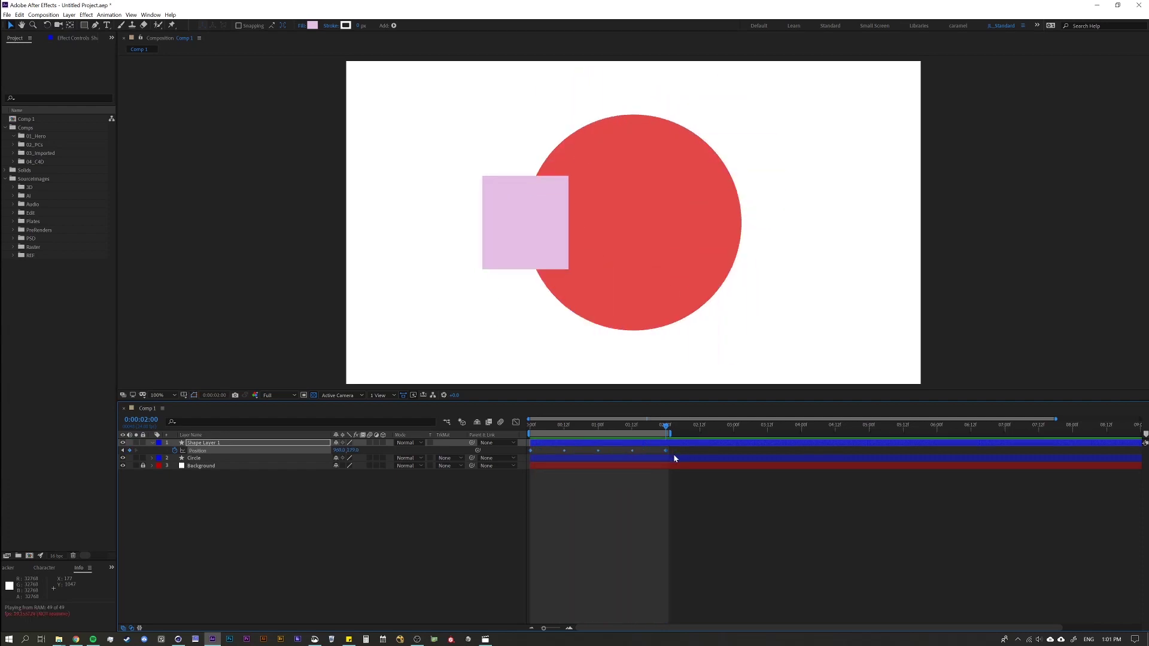
left_click_drag(667, 451, 771, 452)
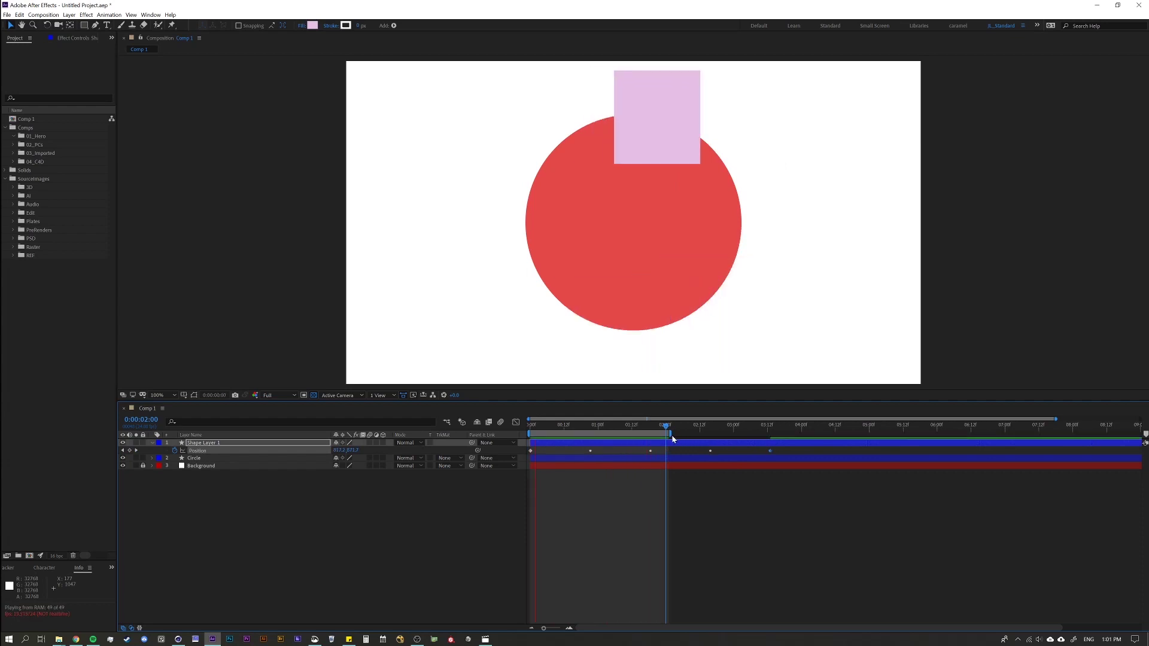
left_click_drag(670, 433, 772, 437)
key("space")
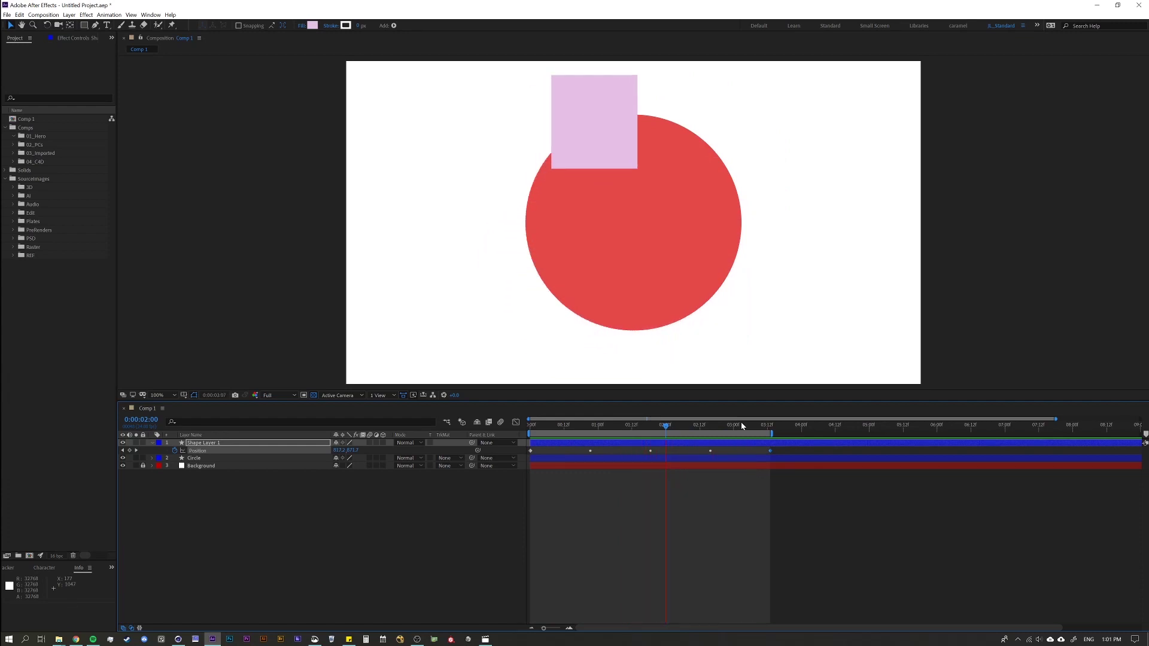
key("space")
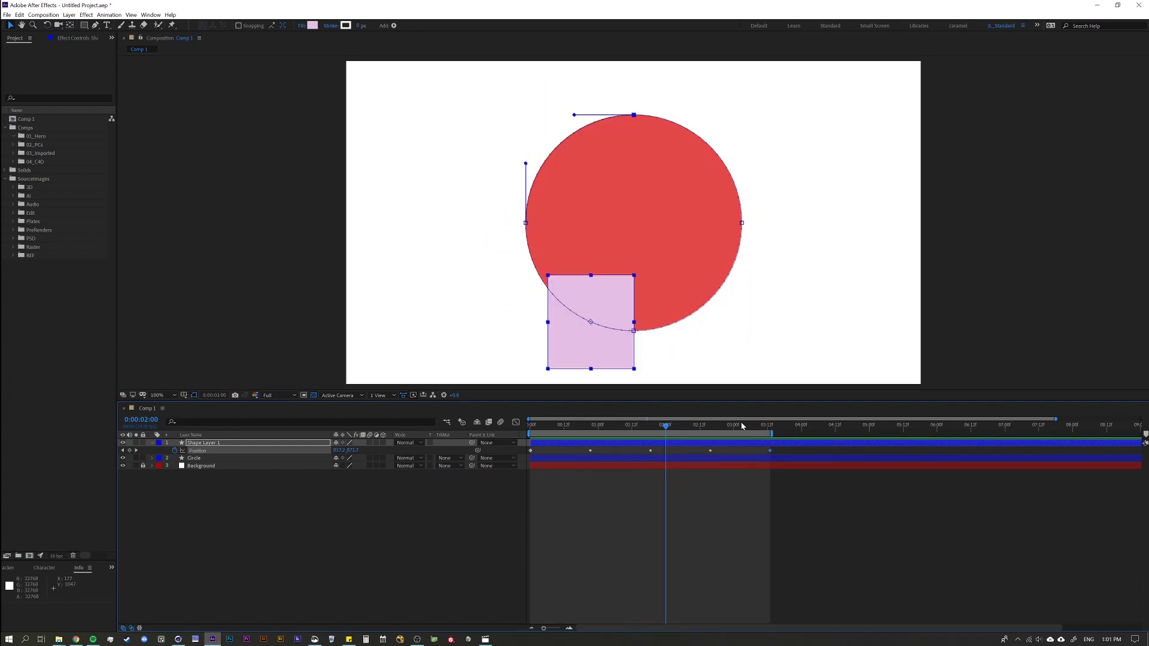
- At 0:00:02:02, select the motion-path point at the circle's bottom
left_click_drag(665, 426, 661, 426)
left_click(671, 426)
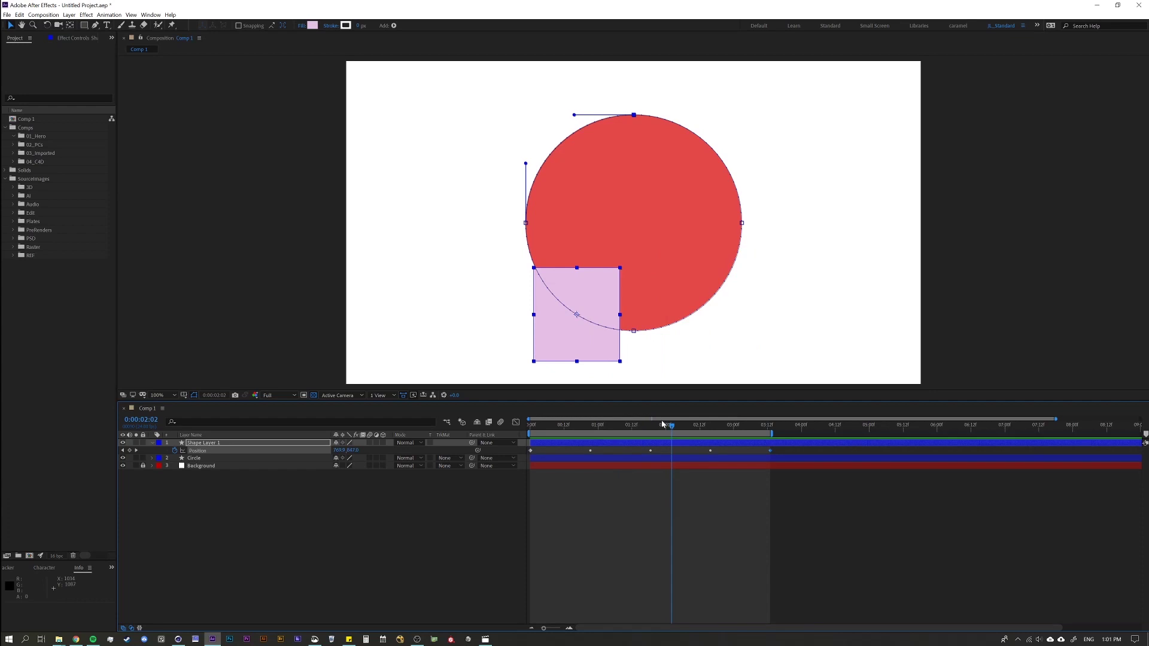
left_click(634, 331)
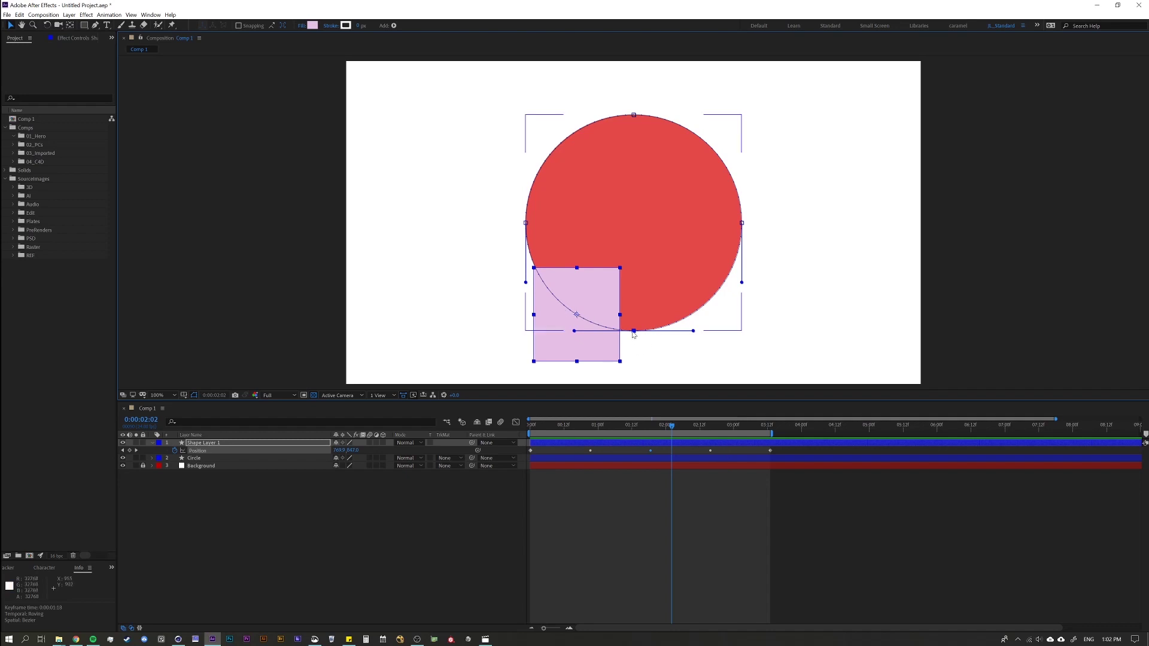
- Drag the bottom motion-path point up to mid-circle, preview, and return to 1:23
left_click_drag(633, 331, 641, 256)
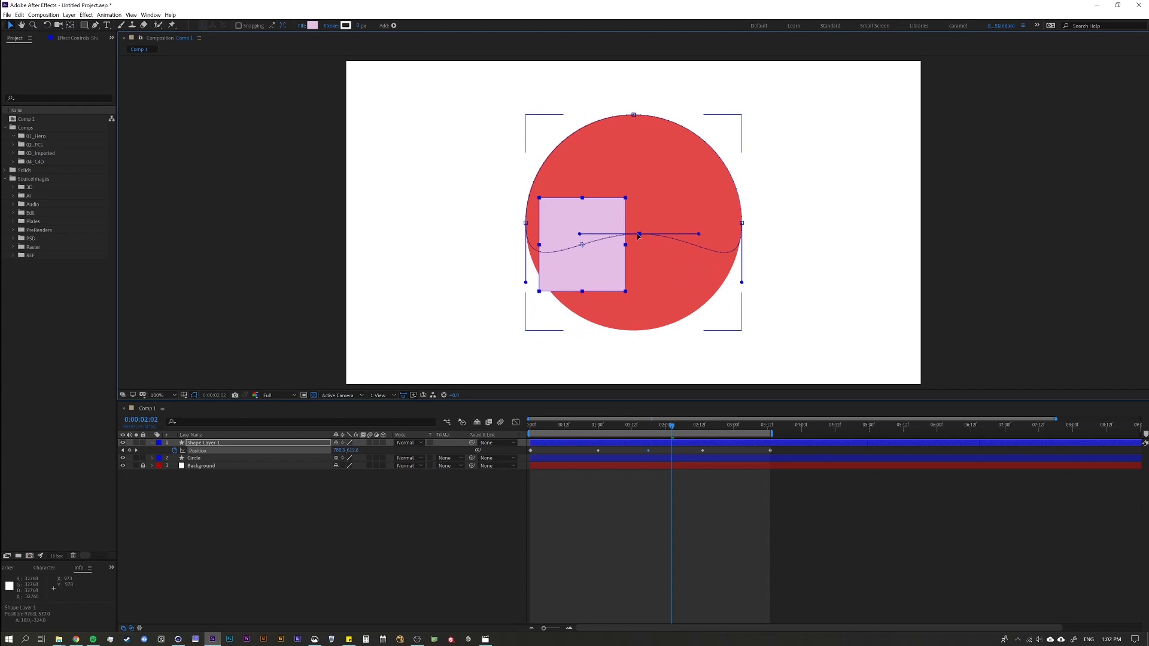
key("space")
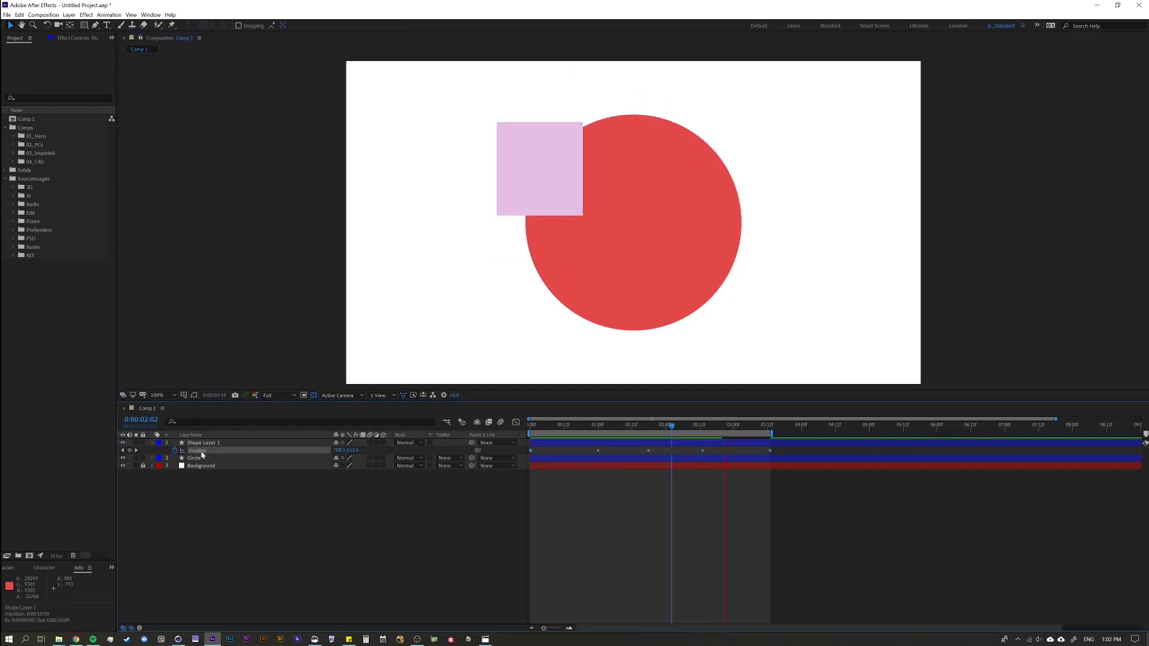
key("space")
left_click_drag(638, 430, 664, 431)
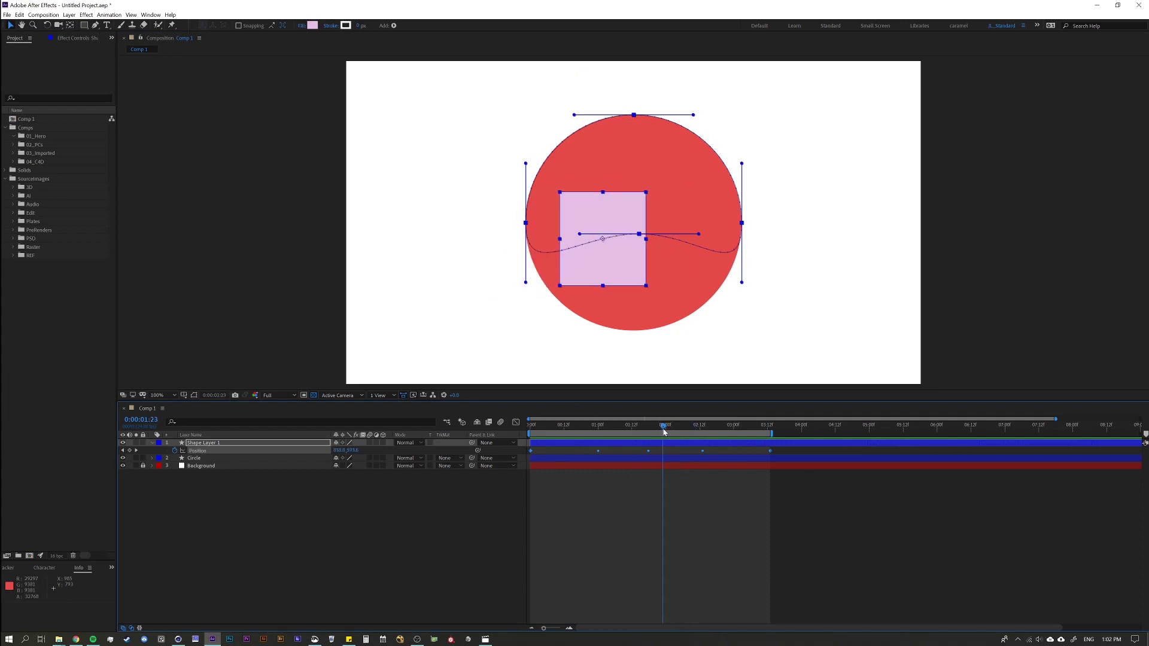
- Change the Position keyframe interpolation, shift the middle keyframes earlier, and preview the result
right_click(771, 452)
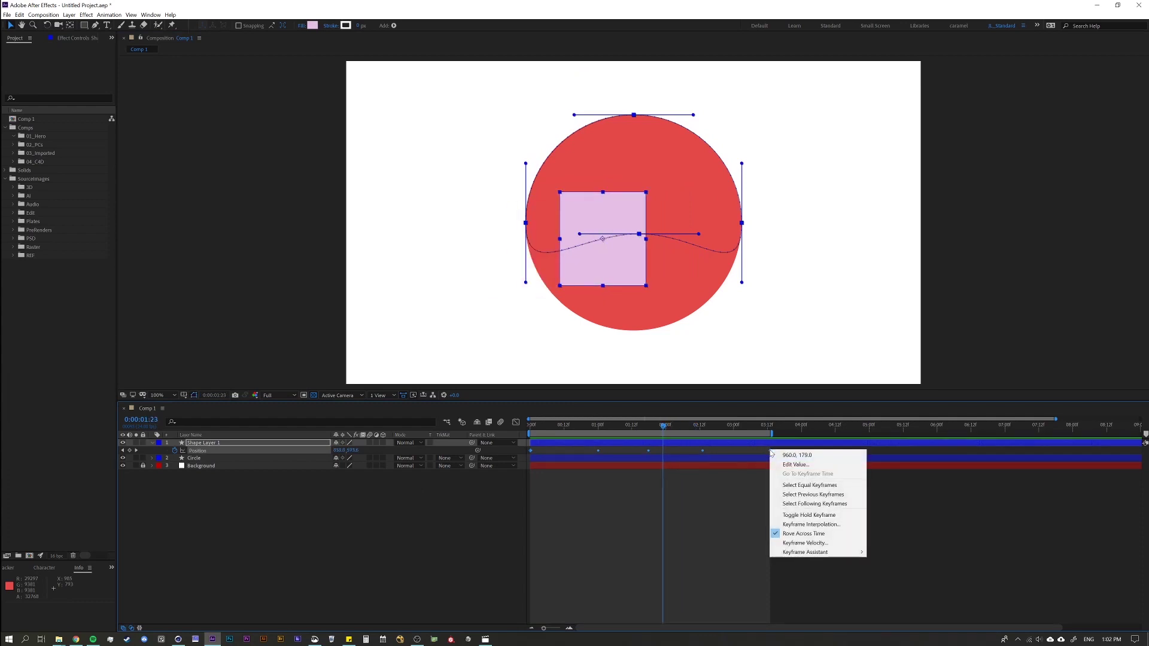
left_click(802, 533)
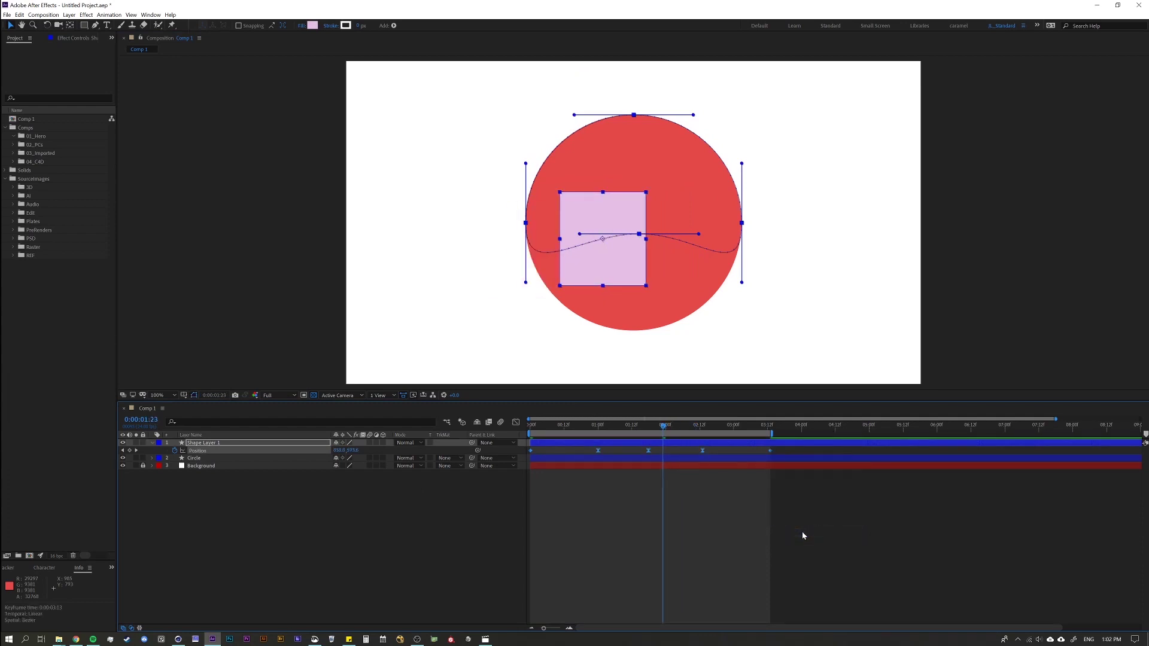
left_click(646, 487)
left_click_drag(649, 450, 574, 451)
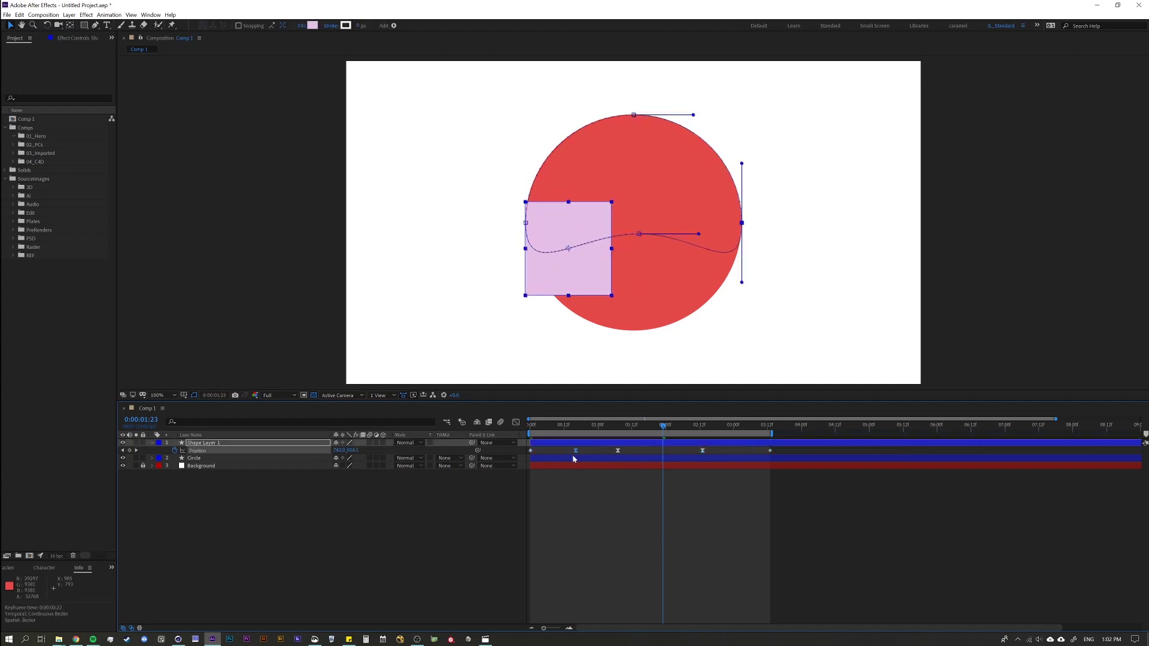
key("space")
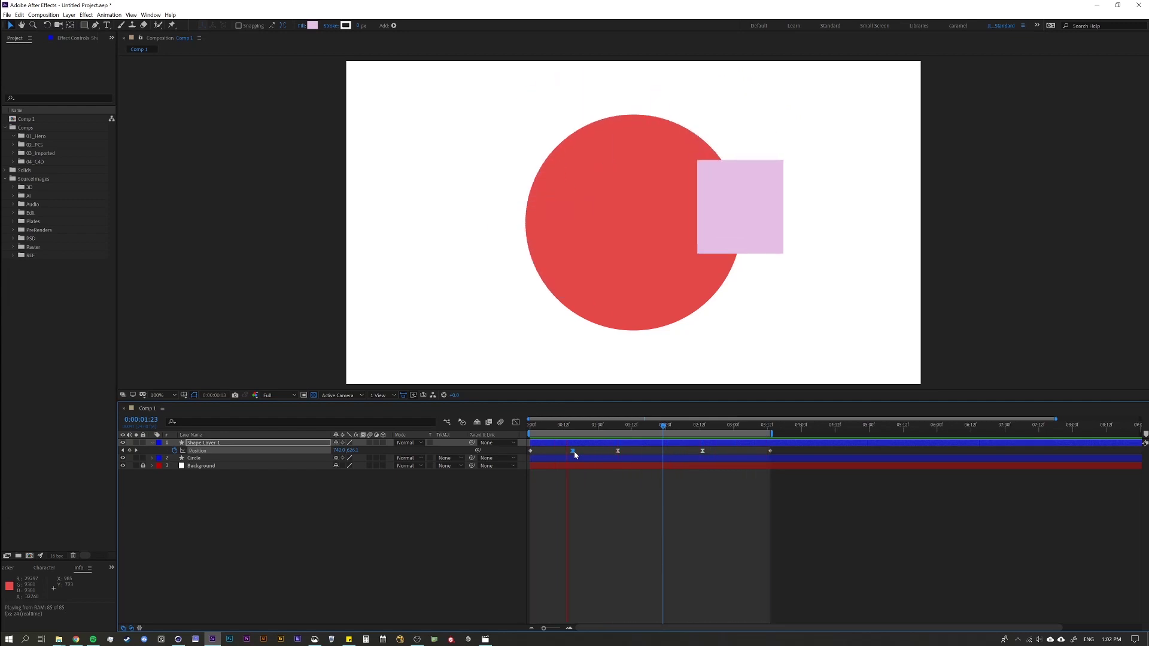
left_click(573, 451, "ctrl")
- Move the middle Position keyframes back to their original times
left_click_drag(566, 451, 642, 483)
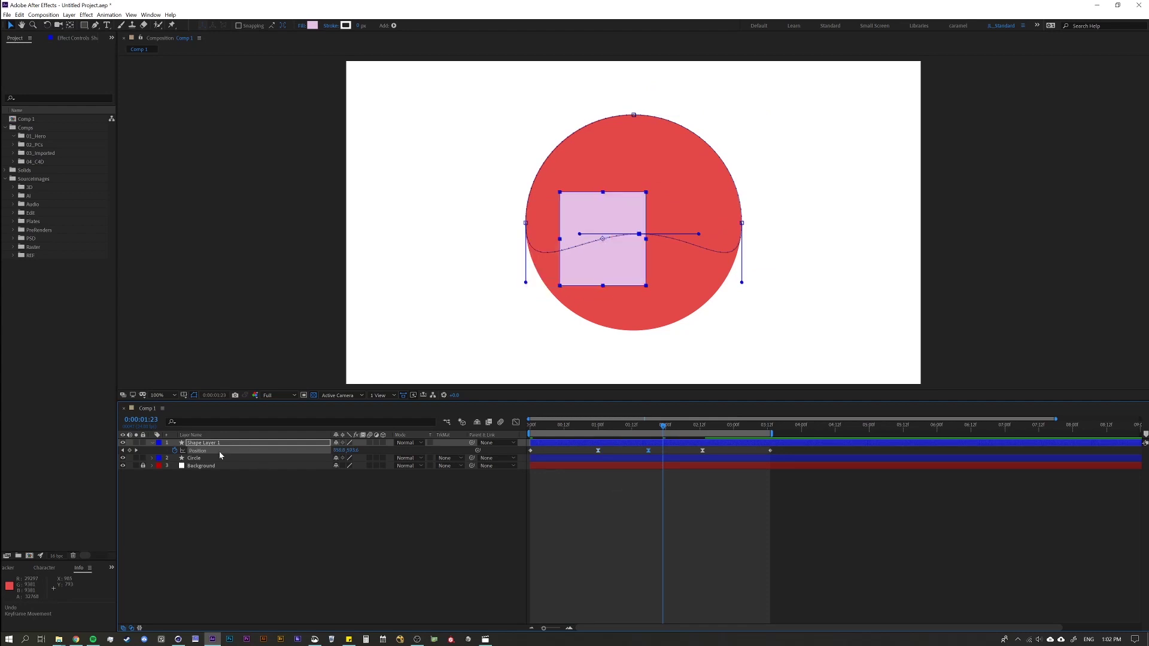
left_click(197, 457)
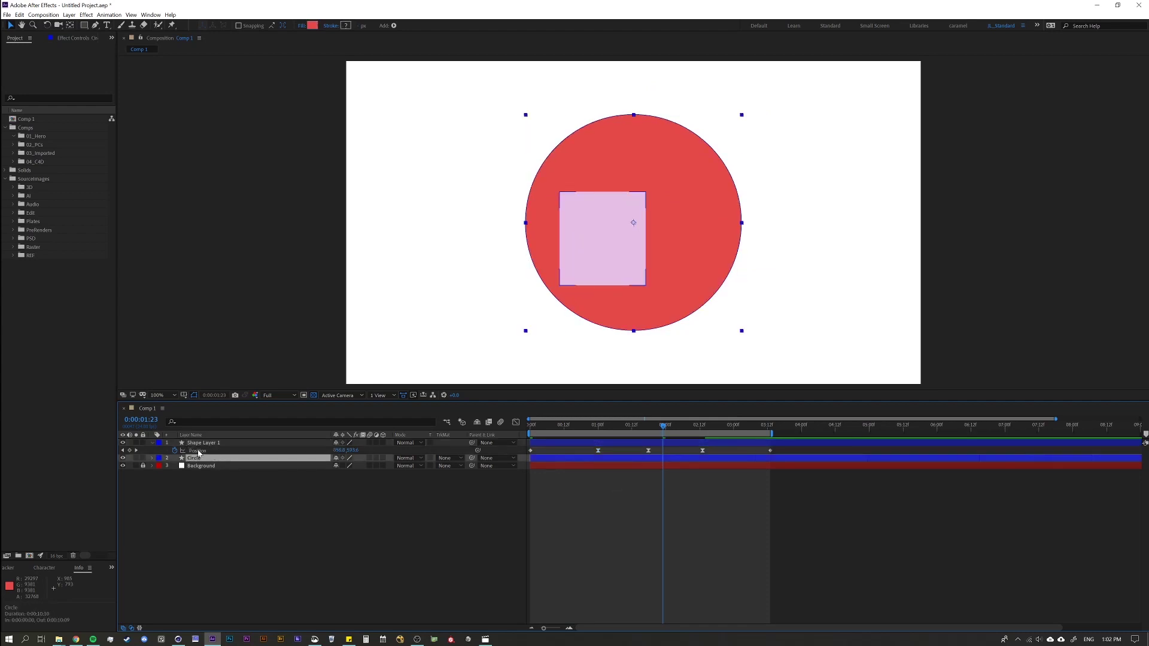
left_click(199, 451)
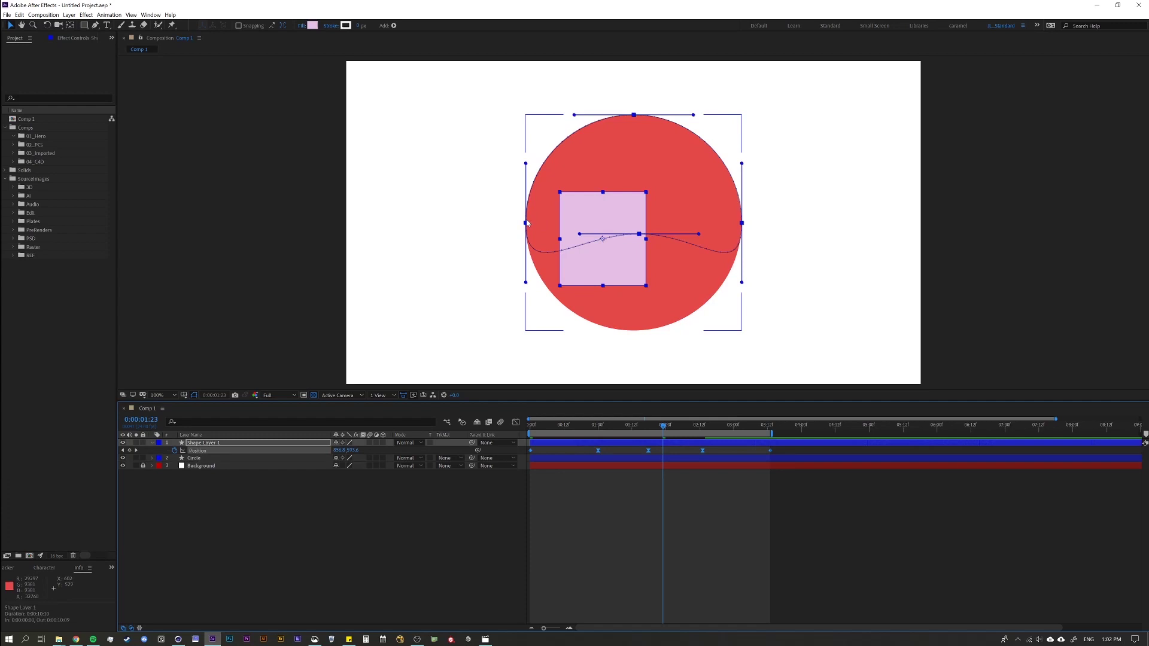
- Undo the accidental stretches of the red circle and reselect Shape Layer 1's Position
left_click_drag(525, 225, 474, 192)
key("ctrl+z")
left_click(470, 264)
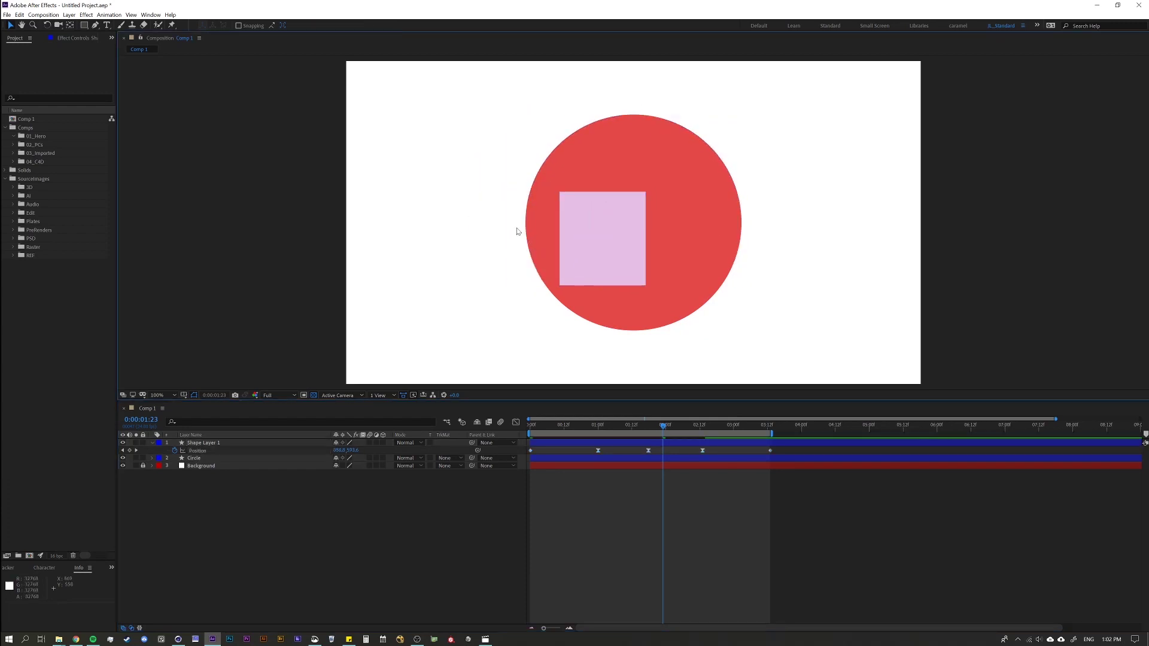
left_click(209, 450)
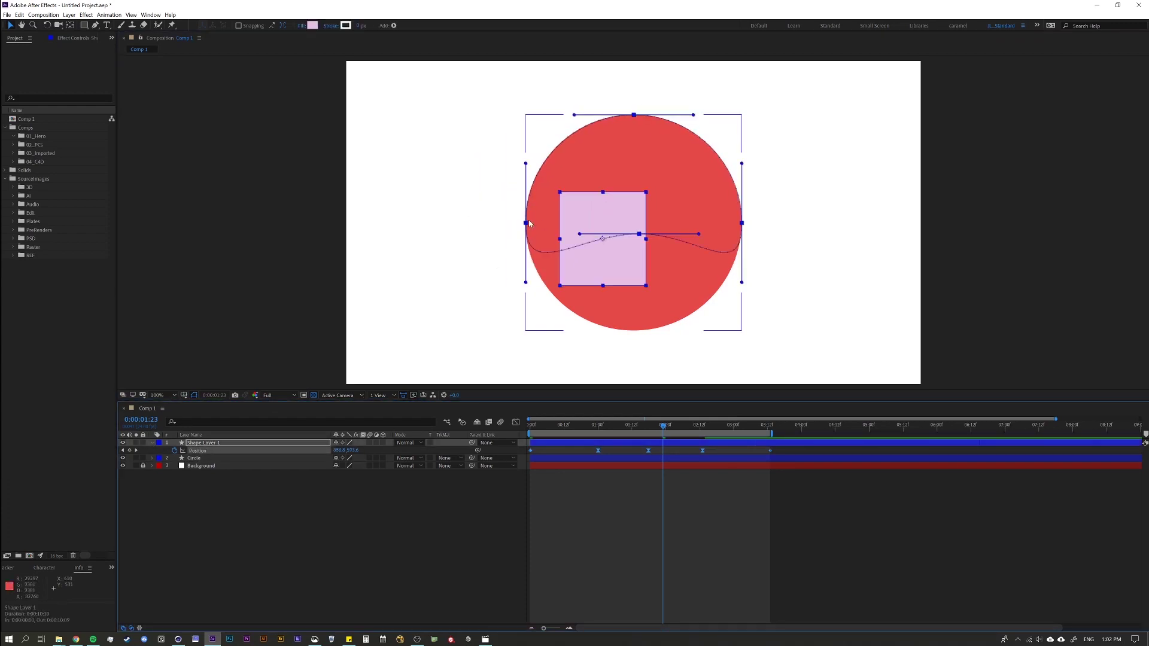
left_click(525, 224)
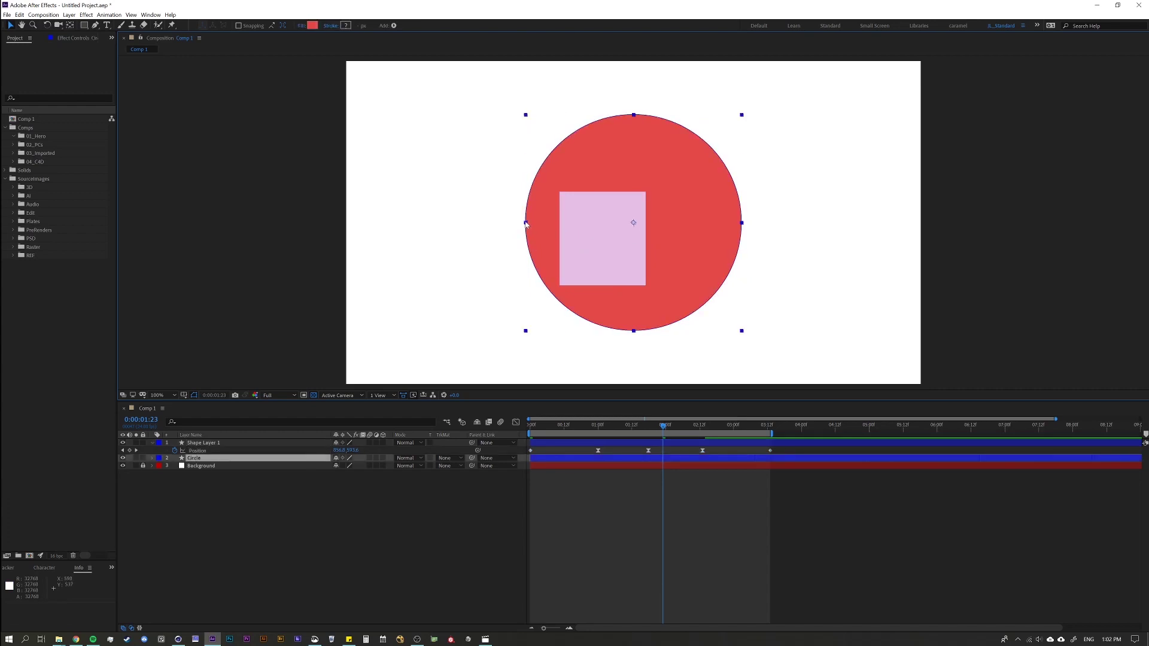
left_click_drag(526, 223, 513, 227)
key("ctrl+z")
left_click(645, 236)
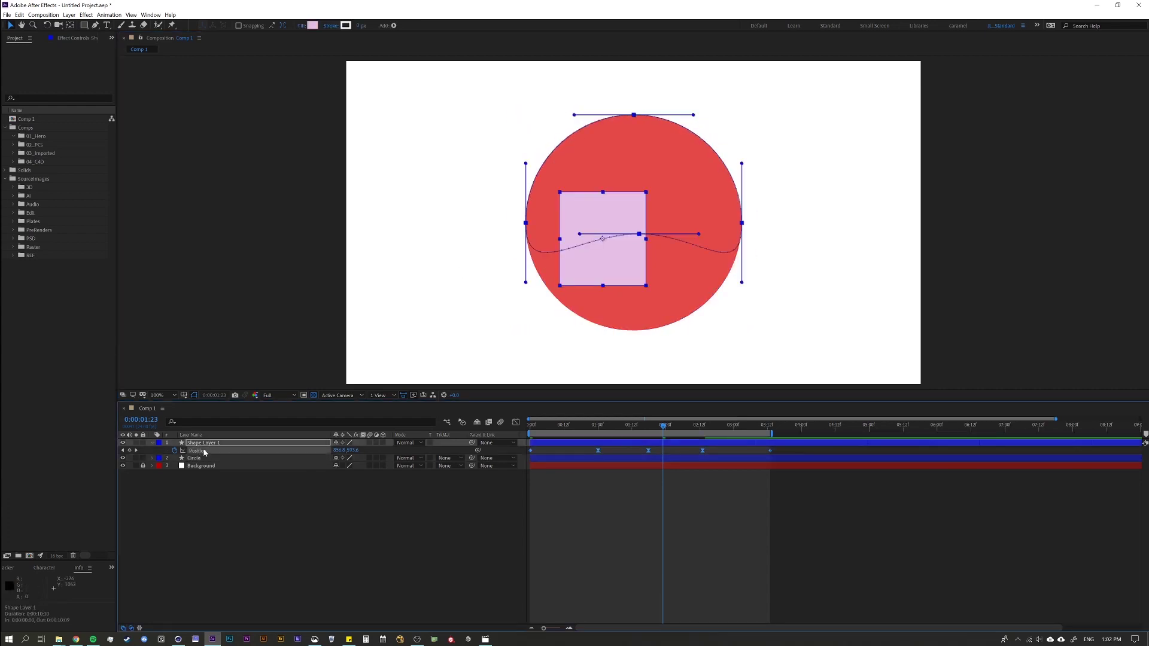